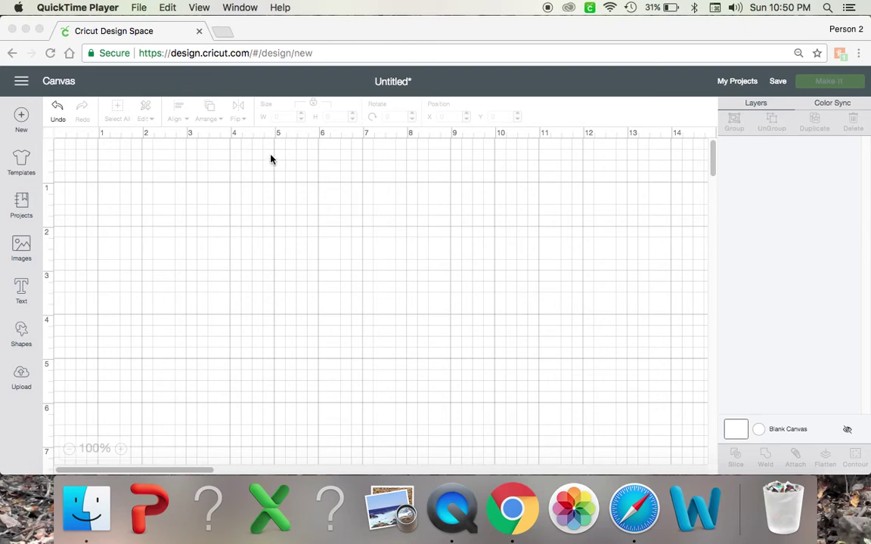
# - Add an 'April Shower' text line and move it near the top of the canvas
pyautogui.click(21, 291)
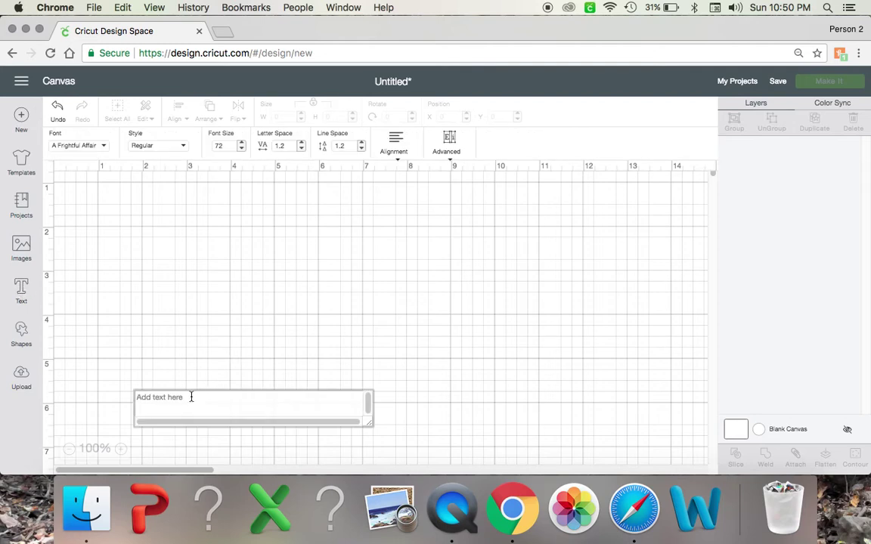
pyautogui.write('April')
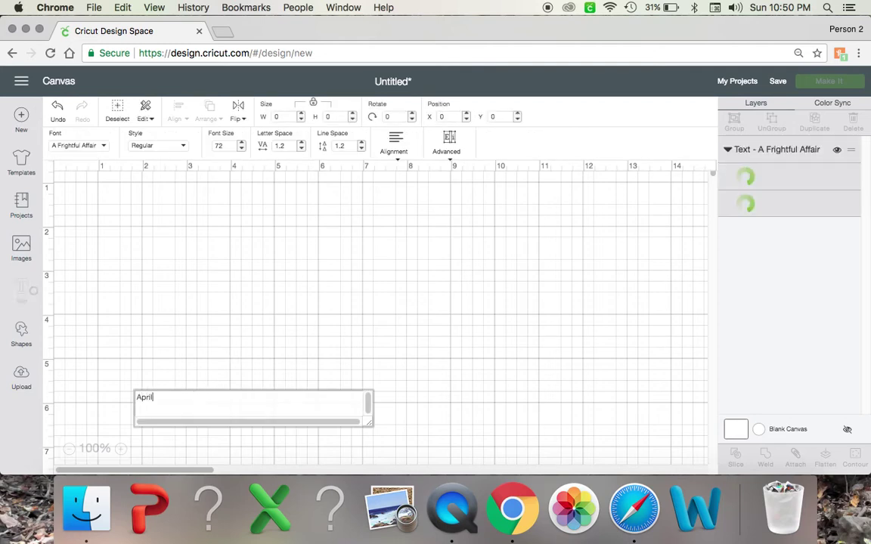
pyautogui.write(' Shower')
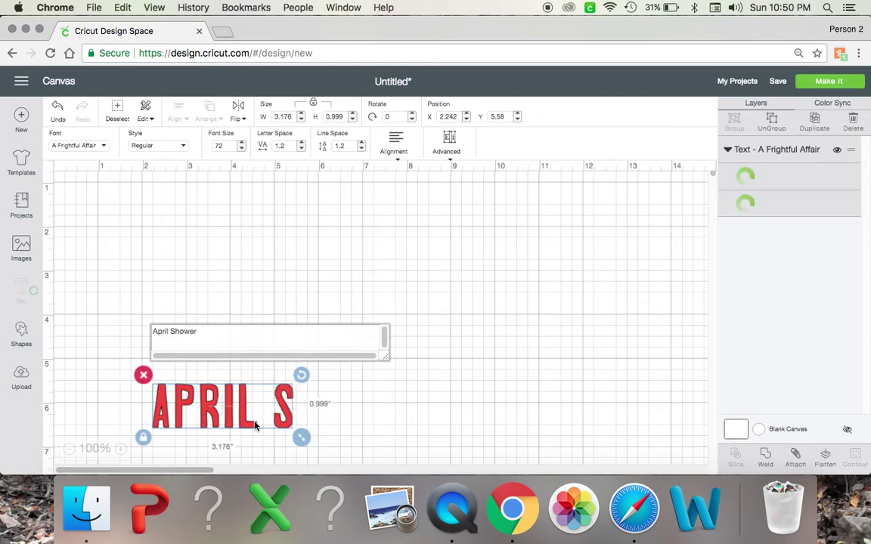
pyautogui.click(249, 346)
pyautogui.moveTo(250, 369); pyautogui.dragTo(236, 204)
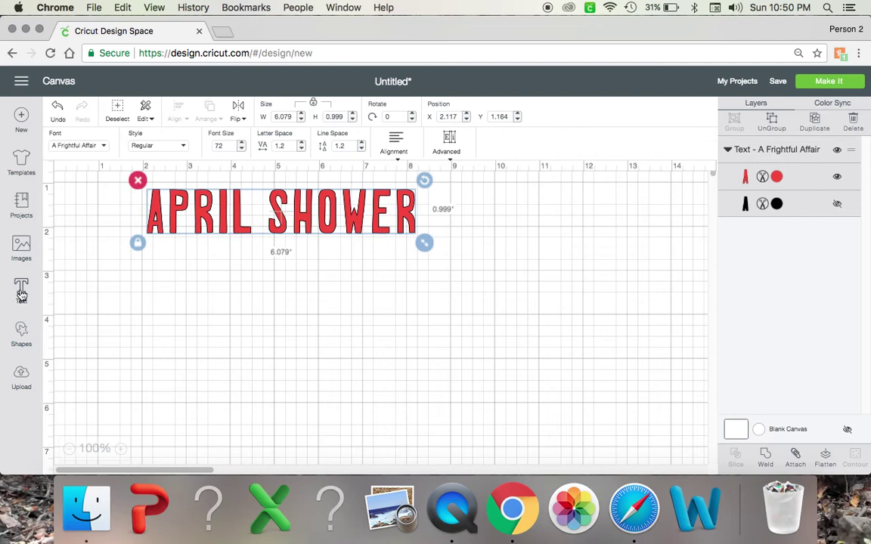
# - Add a 'Bring' line, correct the first line to 'April Showers', and place BRING beneath it
pyautogui.click(21, 291)
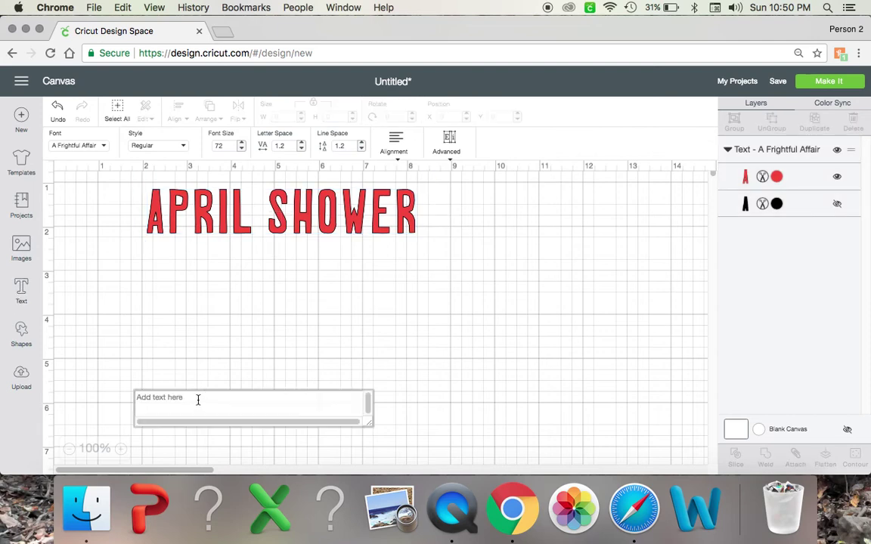
pyautogui.write('Bring')
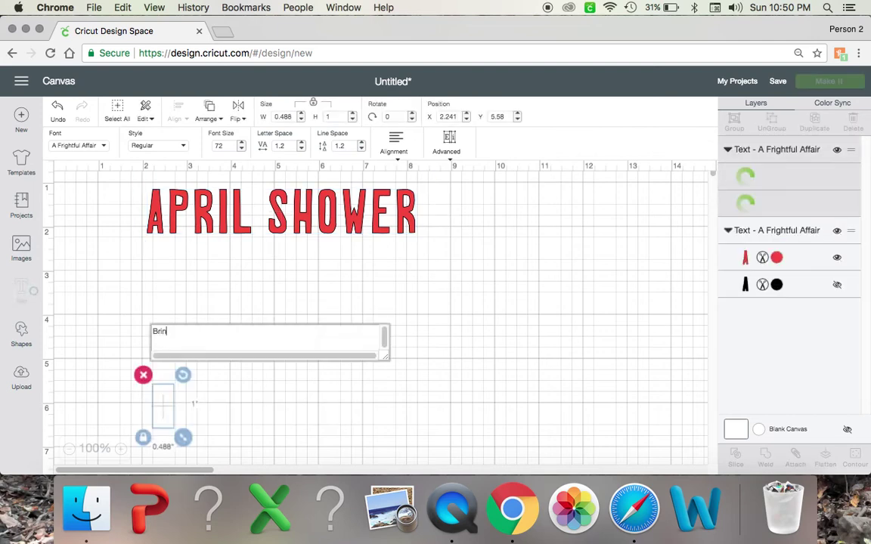
pyautogui.doubleClick(350, 219)
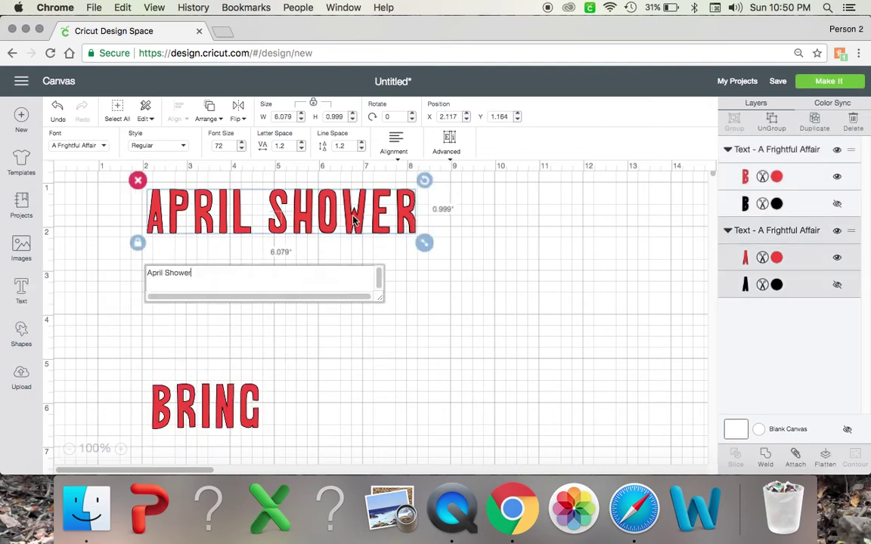
pyautogui.write('s')
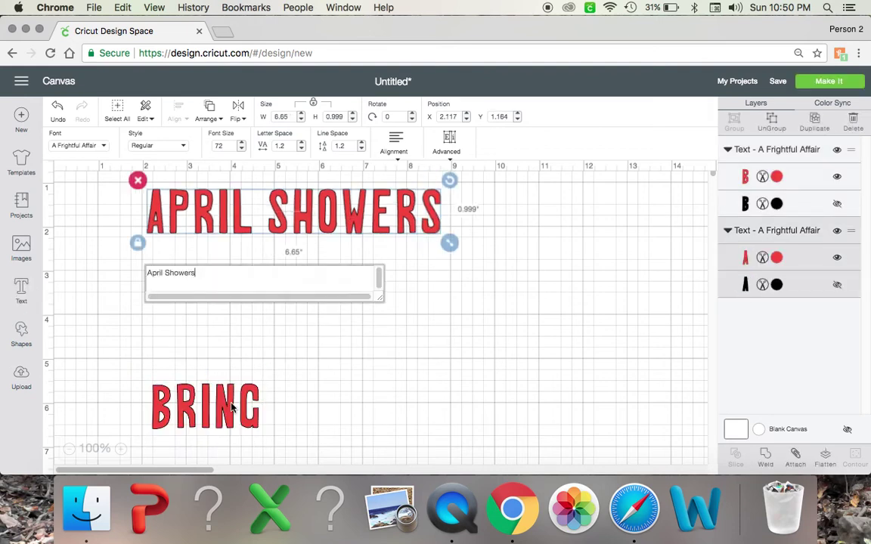
pyautogui.moveTo(232, 408); pyautogui.dragTo(234, 268)
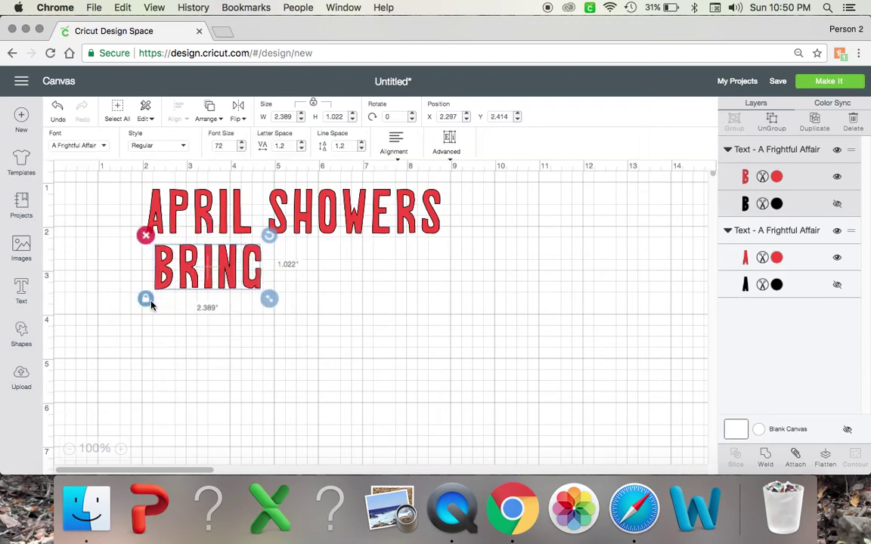
# - Enlarge BRING to span the line above and nudge it closer to APRIL SHOWERS
pyautogui.moveTo(270, 299); pyautogui.dragTo(400, 310)
pyautogui.click(308, 229)
pyautogui.moveTo(317, 279); pyautogui.dragTo(316, 270)
# - Stretch APRIL SHOWERS narrower and taller, then resize BRING to match it at 5.569 in wide
pyautogui.click(353, 227)
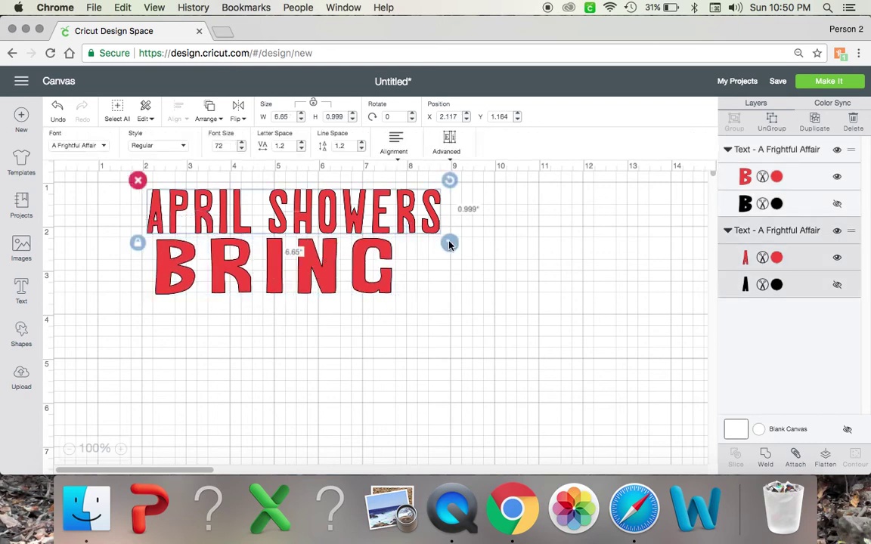
pyautogui.moveTo(449, 244); pyautogui.dragTo(400, 269)
pyautogui.moveTo(371, 307); pyautogui.dragTo(403, 322)
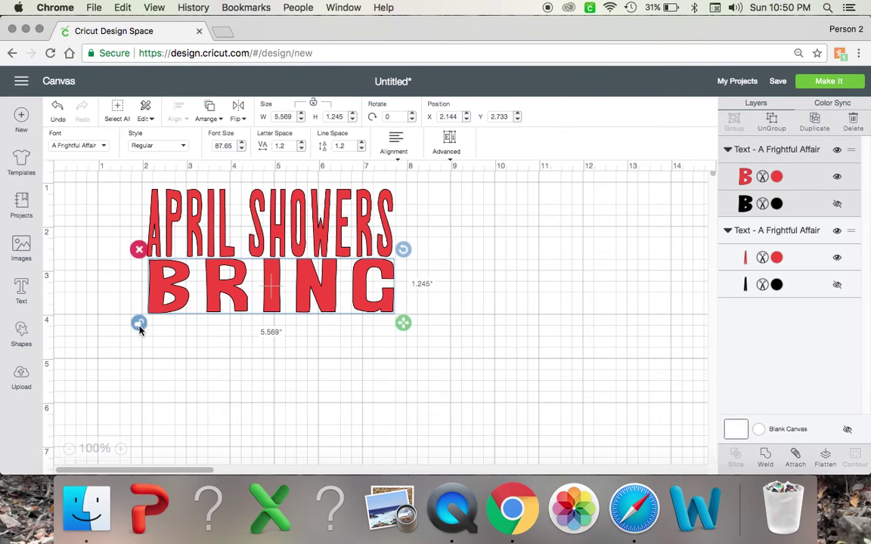
pyautogui.moveTo(399, 332); pyautogui.dragTo(401, 327)
pyautogui.click(43, 321)
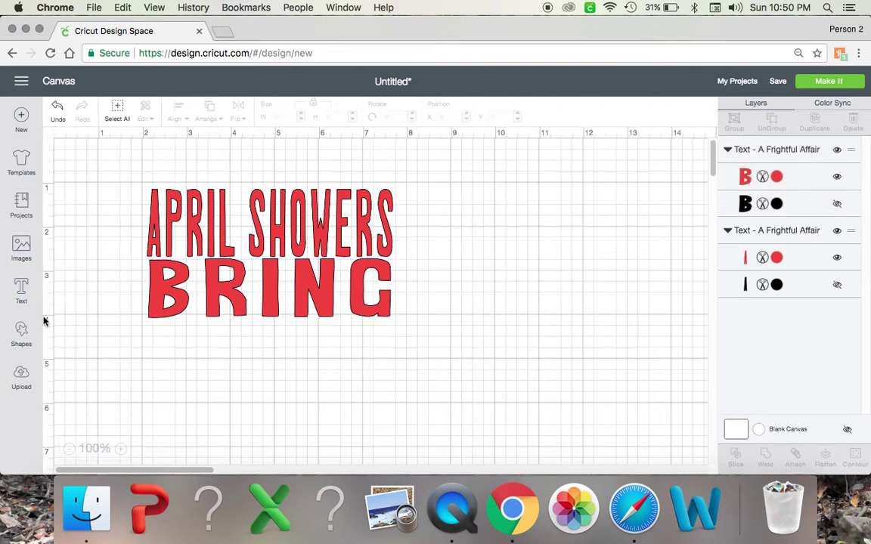
# - Add a 'May Flowers' line under BRING, unlocked and stretched taller to match the lines above
pyautogui.click(20, 287)
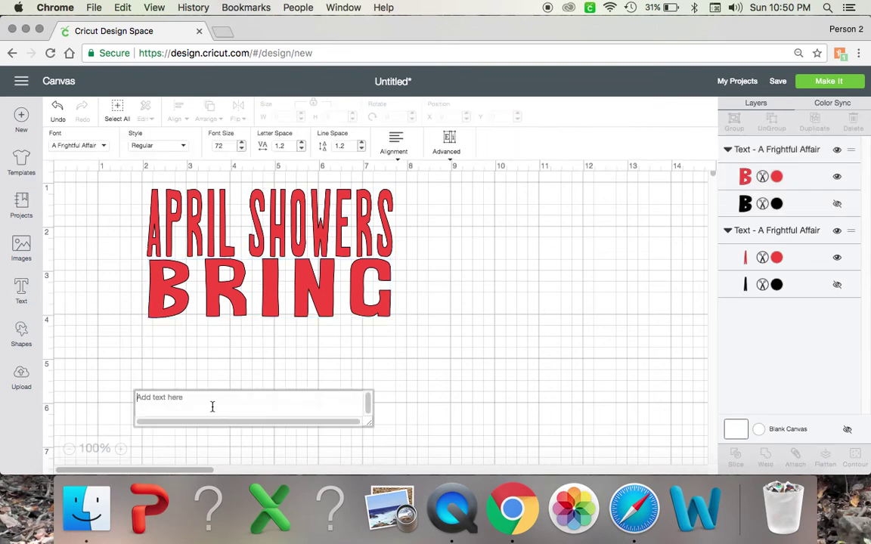
pyautogui.write('May Fl')
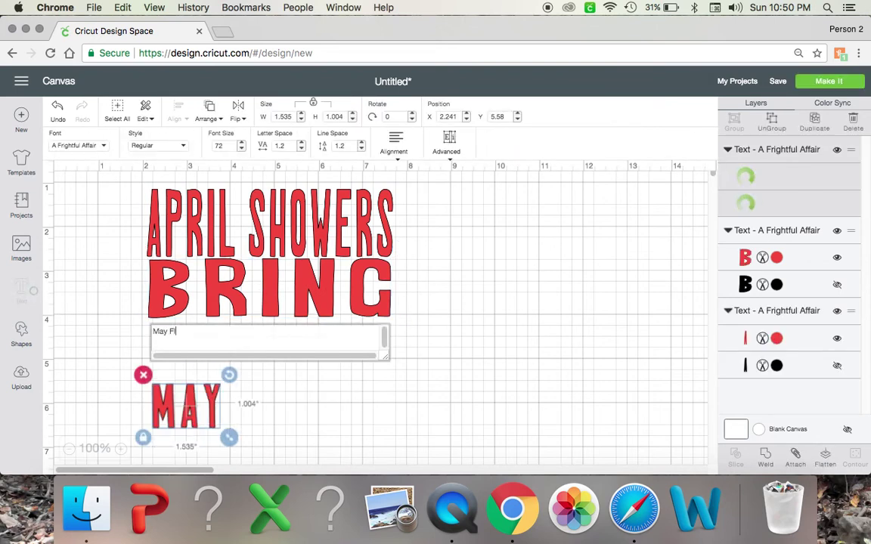
pyautogui.write('owers')
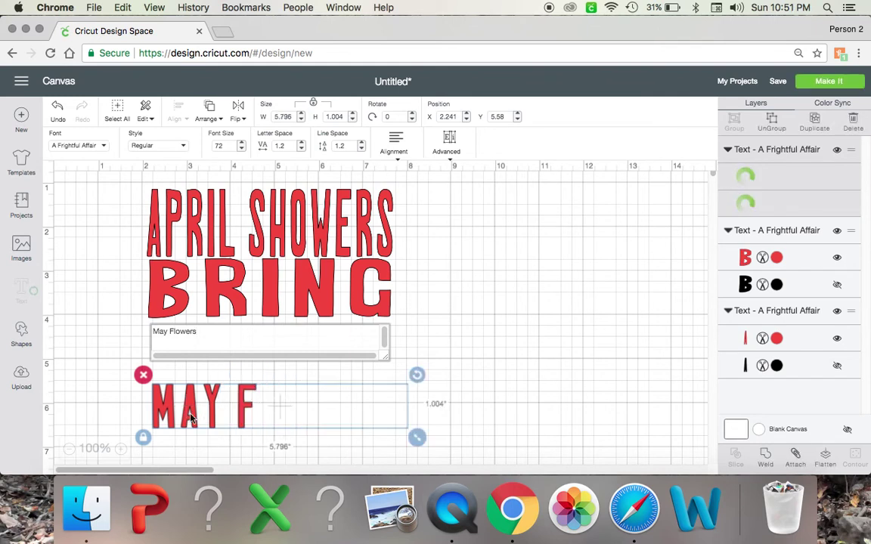
pyautogui.moveTo(210, 414); pyautogui.dragTo(204, 349)
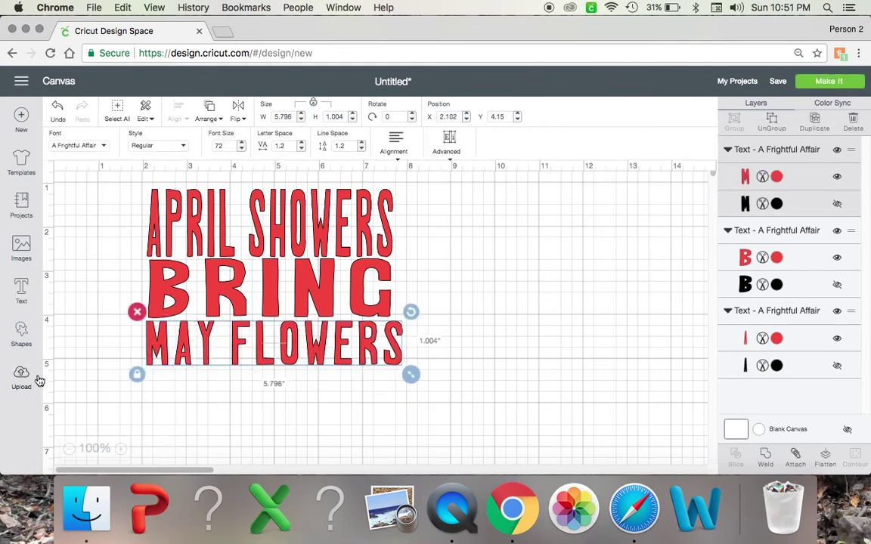
pyautogui.click(137, 373)
pyautogui.moveTo(410, 374); pyautogui.dragTo(409, 391)
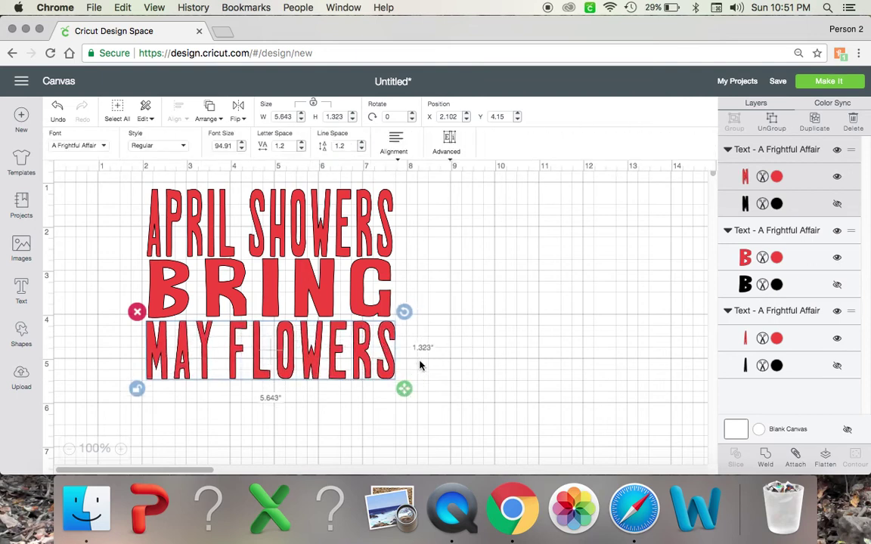
# - Select all three text lines and weld them into one layer
pyautogui.click(509, 315)
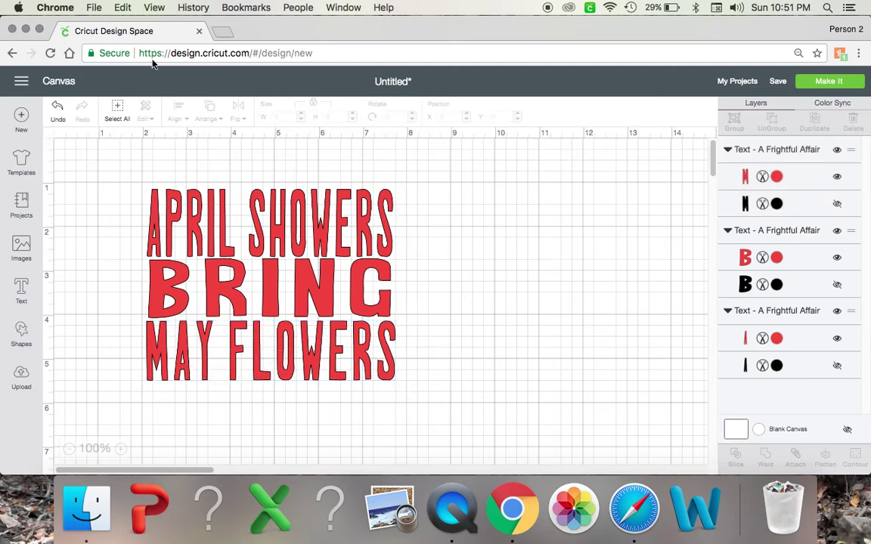
pyautogui.click(117, 110)
pyautogui.click(766, 461)
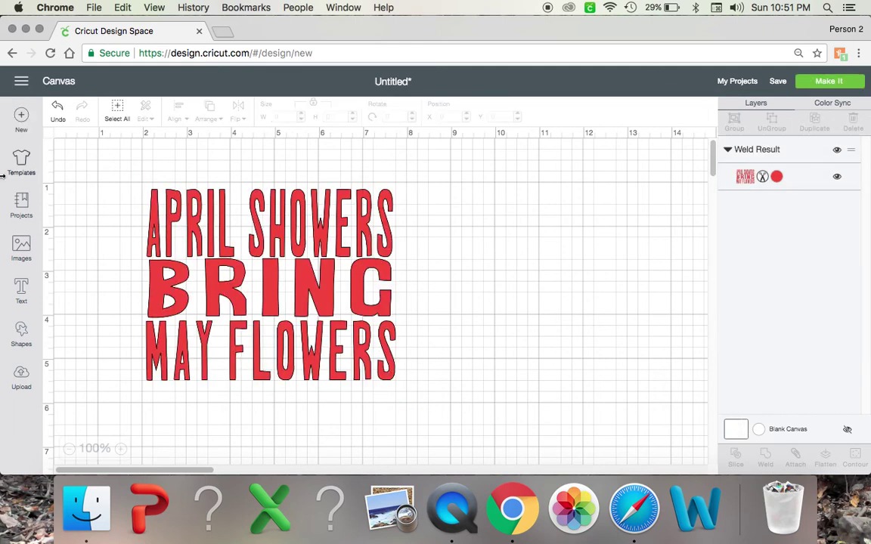
# - Insert the plain teal umbrella image, about 3.208 × 3.111 in, from the umbrella results
pyautogui.click(30, 254)
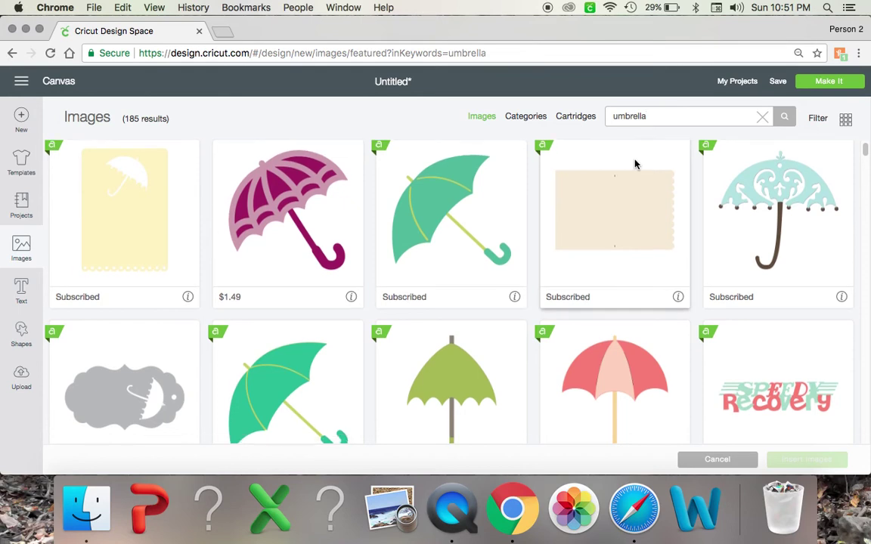
pyautogui.scroll(-5, 633, 167)
pyautogui.scroll(-2, 633, 167)
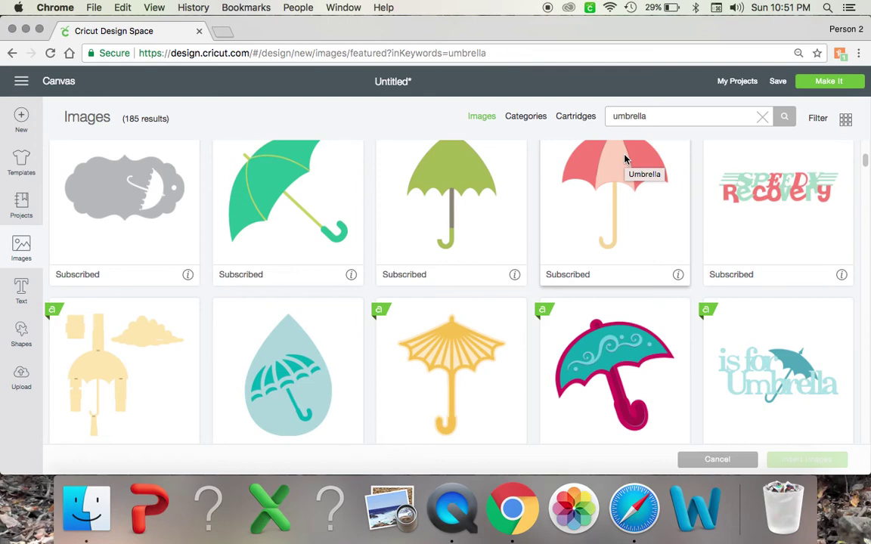
pyautogui.scroll(-5, 643, 218)
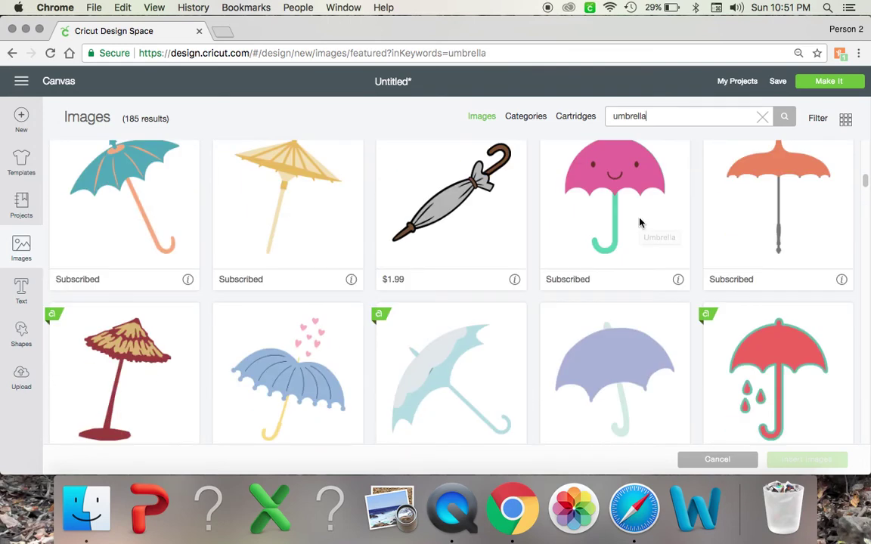
pyautogui.scroll(-10, 640, 222)
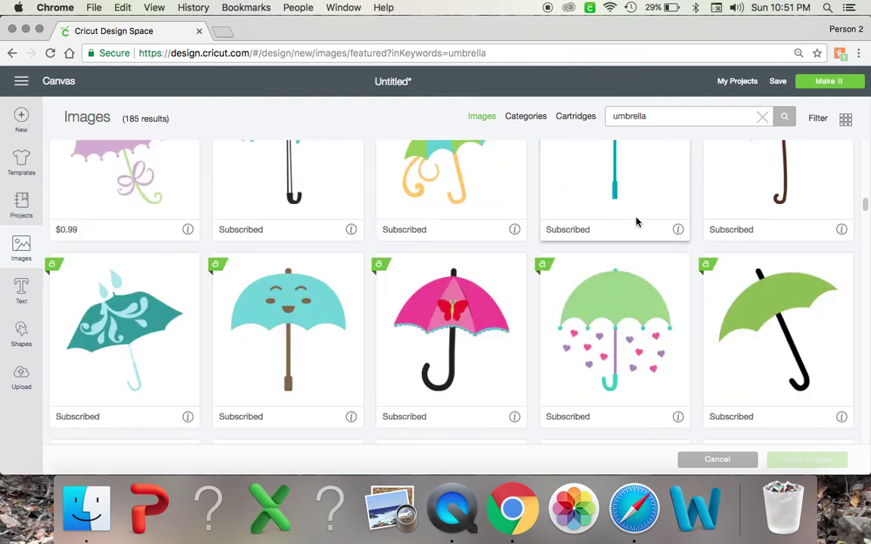
pyautogui.scroll(-8, 636, 221)
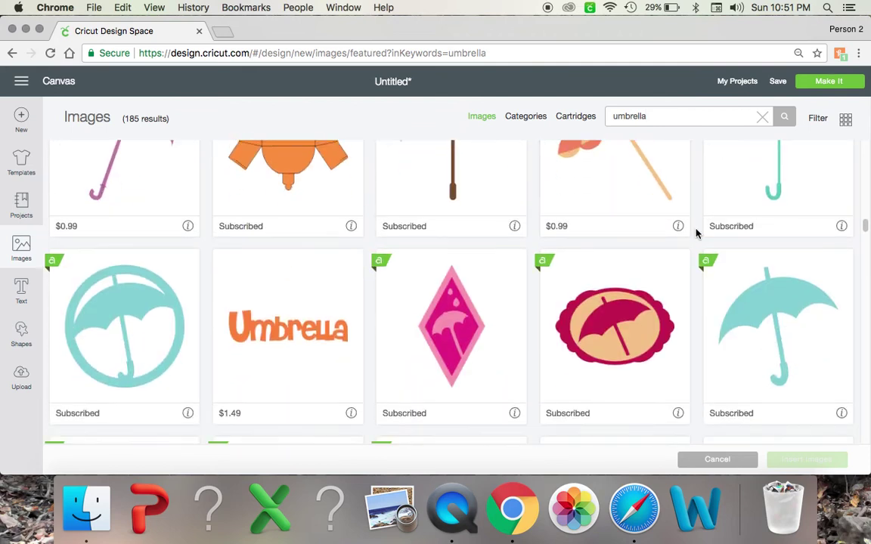
pyautogui.click(765, 317)
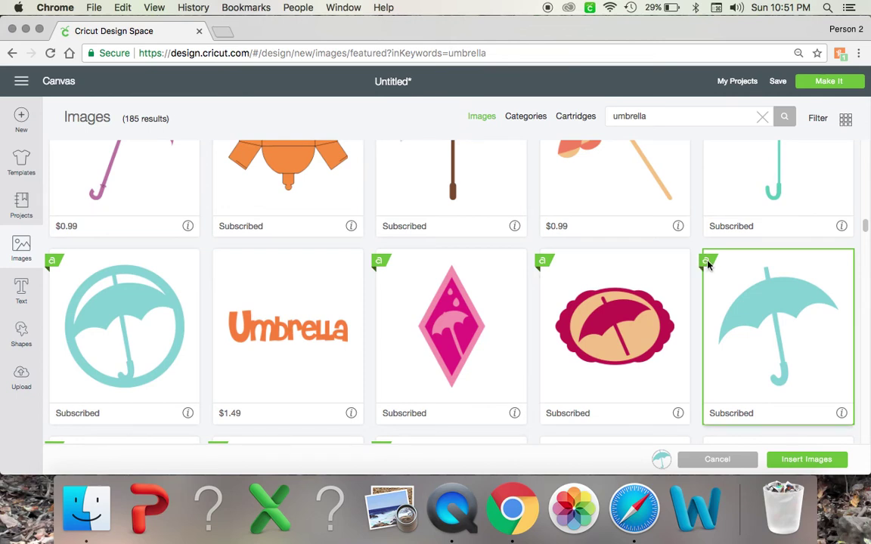
pyautogui.click(824, 458)
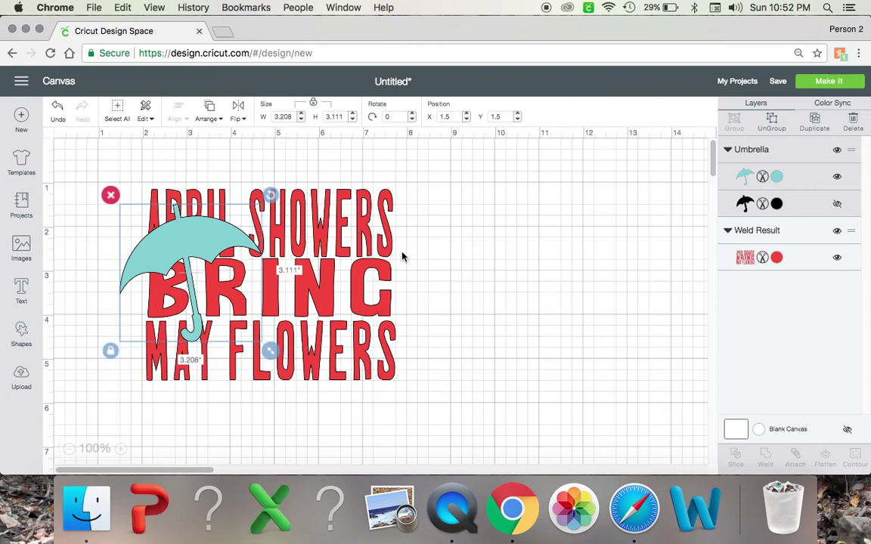
# - Enlarge the umbrella to 4.403 × 4.269 in and position it over the lettering's left side
pyautogui.moveTo(175, 246); pyautogui.dragTo(217, 242)
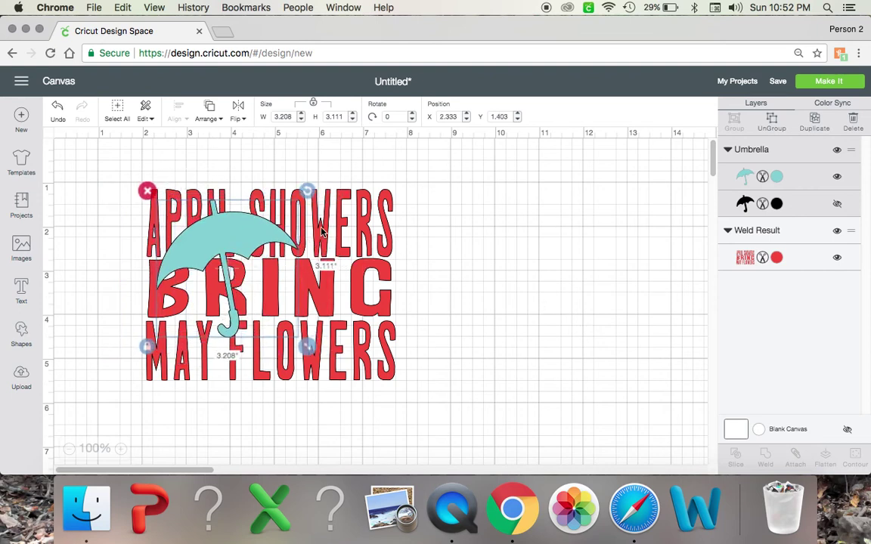
pyautogui.click(179, 154)
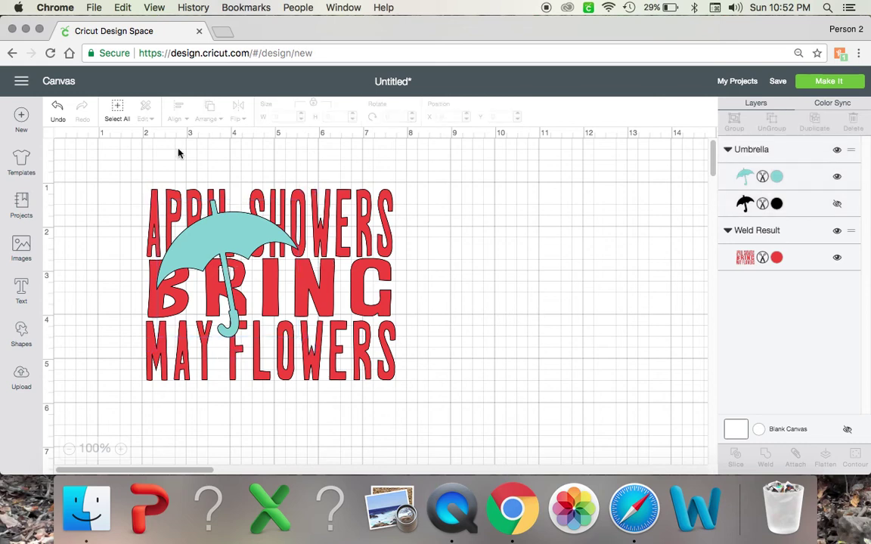
pyautogui.click(118, 110)
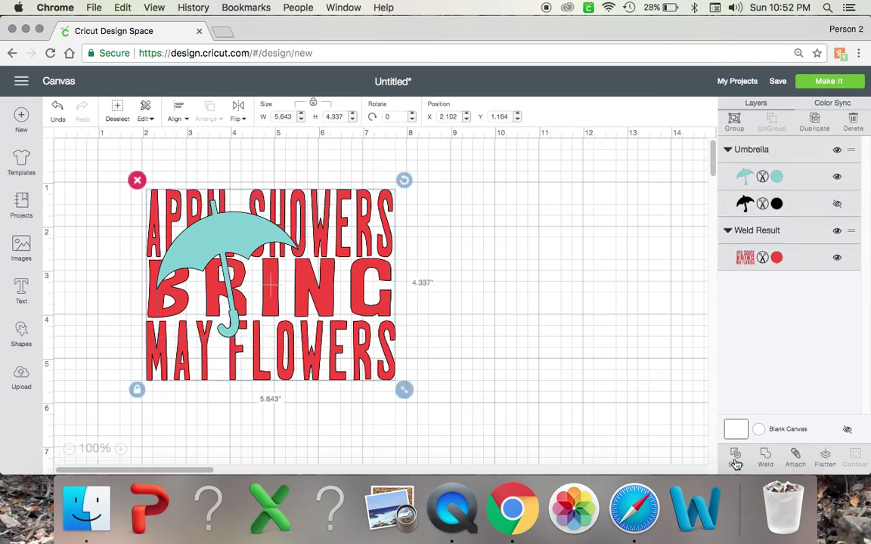
pyautogui.click(511, 270)
pyautogui.moveTo(275, 246); pyautogui.dragTo(261, 244)
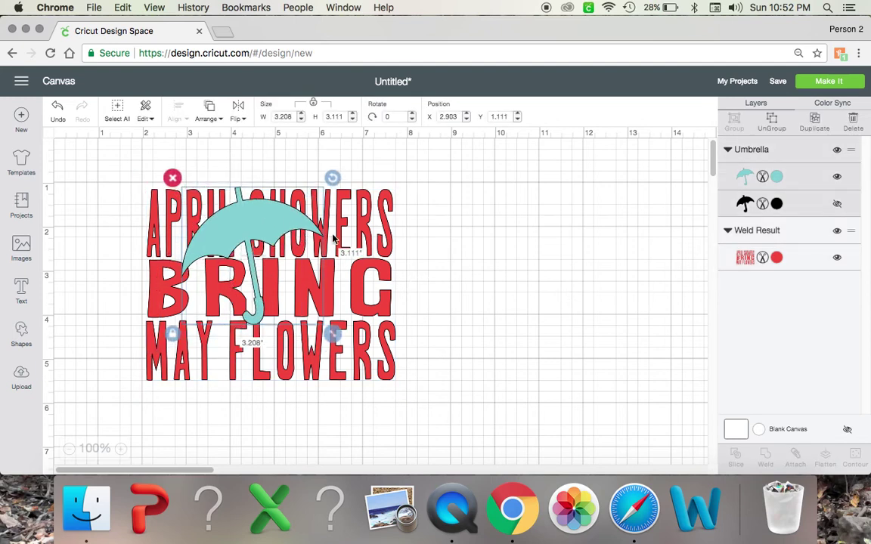
pyautogui.moveTo(342, 341); pyautogui.dragTo(388, 379)
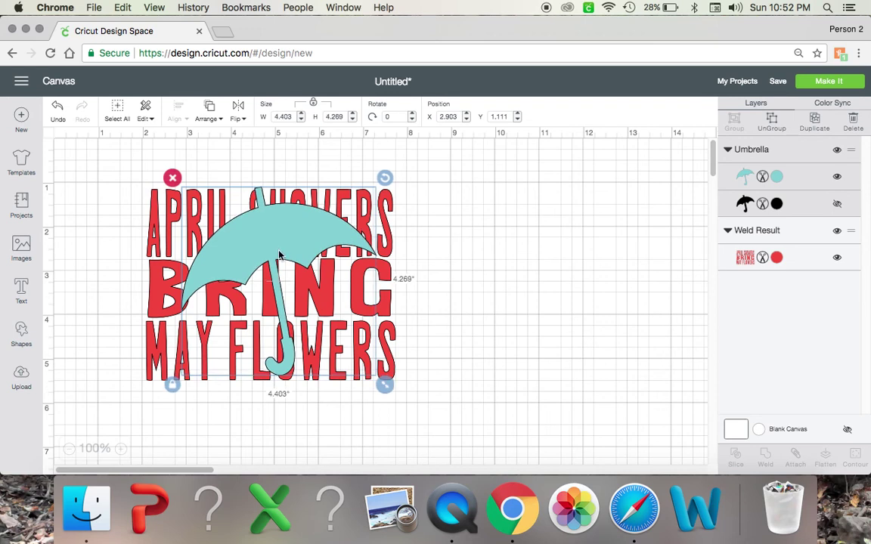
pyautogui.moveTo(276, 257); pyautogui.dragTo(240, 259)
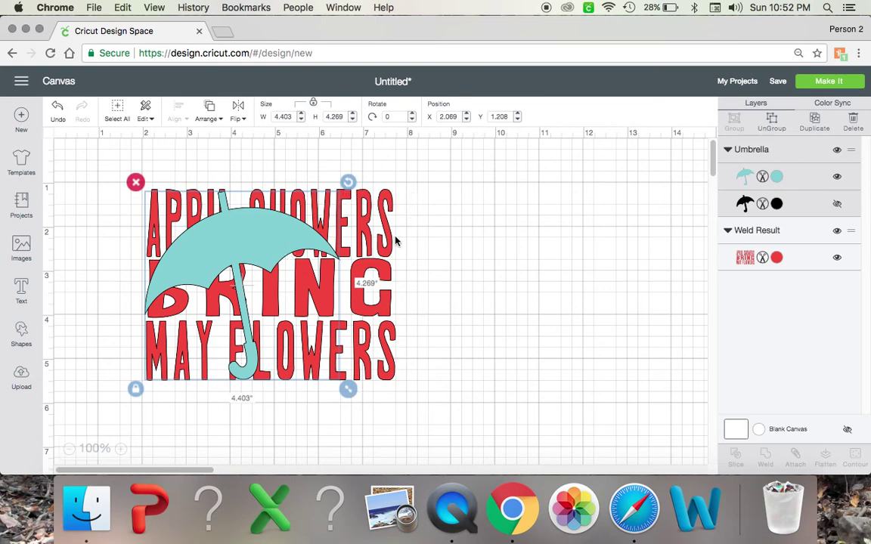
pyautogui.click(538, 267)
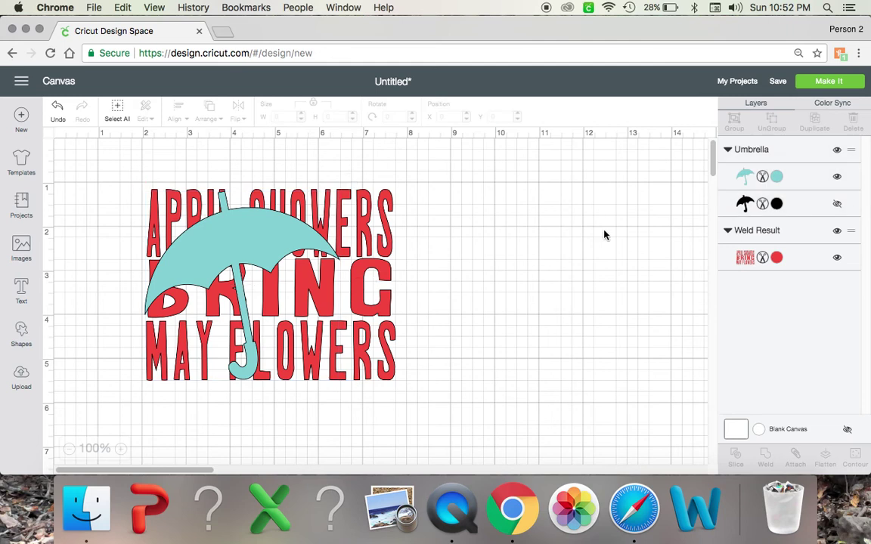
# - Slice the umbrella with the lettering and move the resulting umbrella piece one layer backward
pyautogui.click(118, 113)
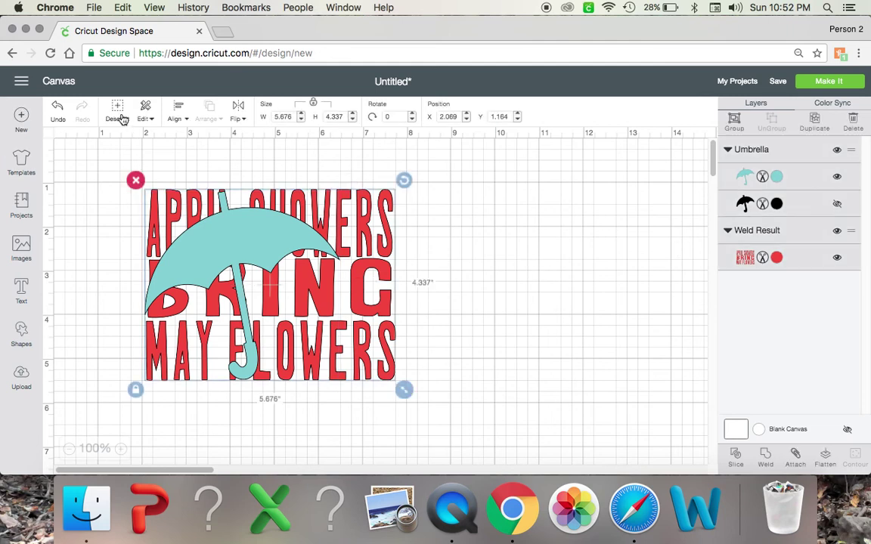
pyautogui.click(735, 459)
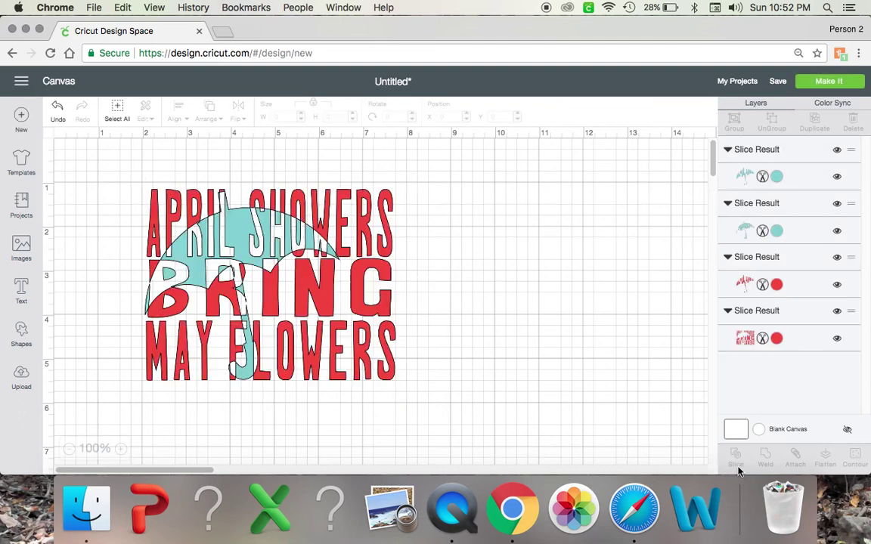
pyautogui.rightClick(243, 252)
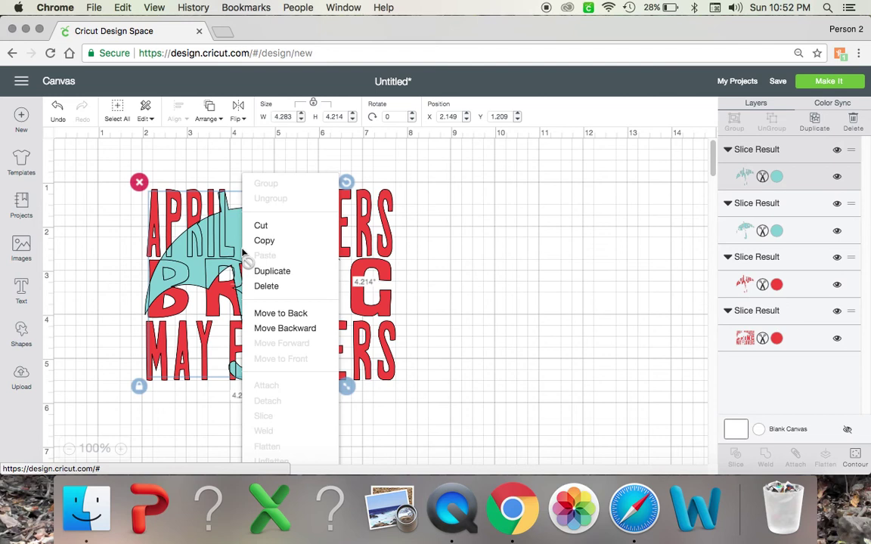
pyautogui.click(286, 330)
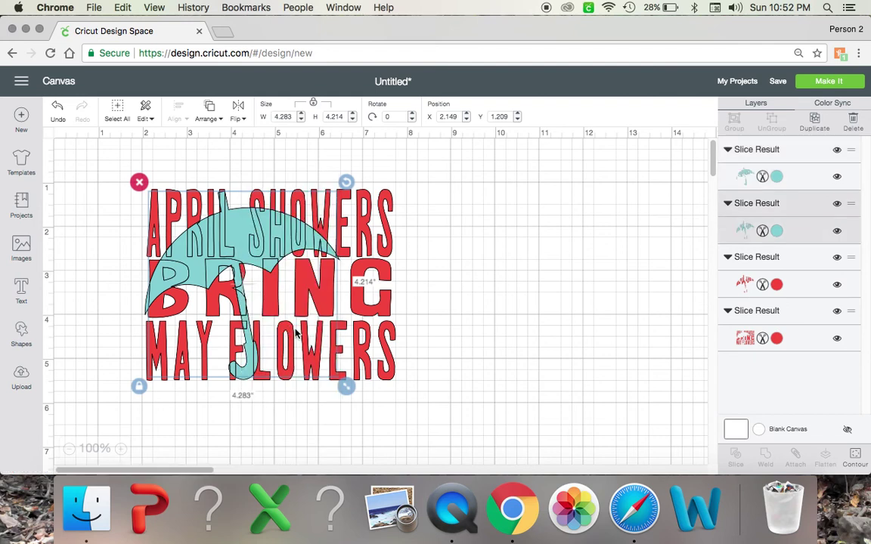
# - Drag the umbrella with letter-shaped cutouts off the lettering and delete it
pyautogui.click(217, 230)
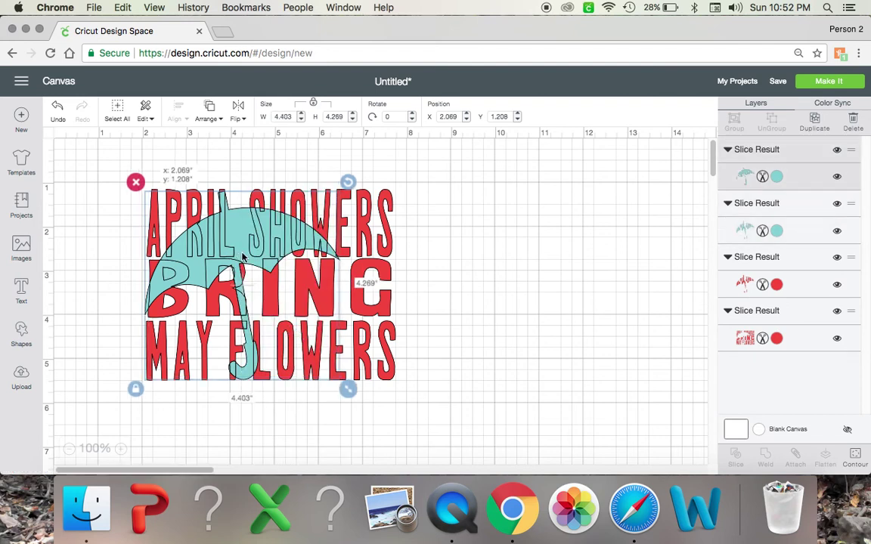
pyautogui.moveTo(243, 260); pyautogui.dragTo(594, 253)
pyautogui.click(482, 189)
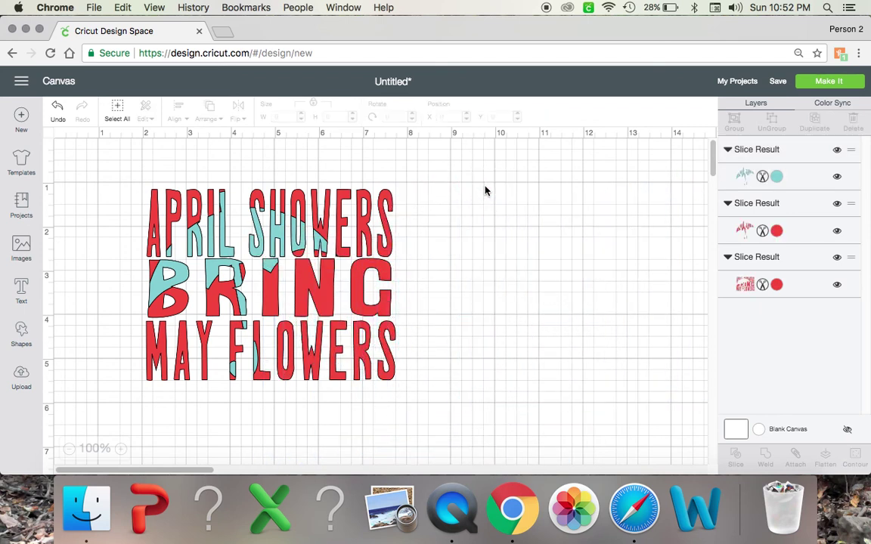